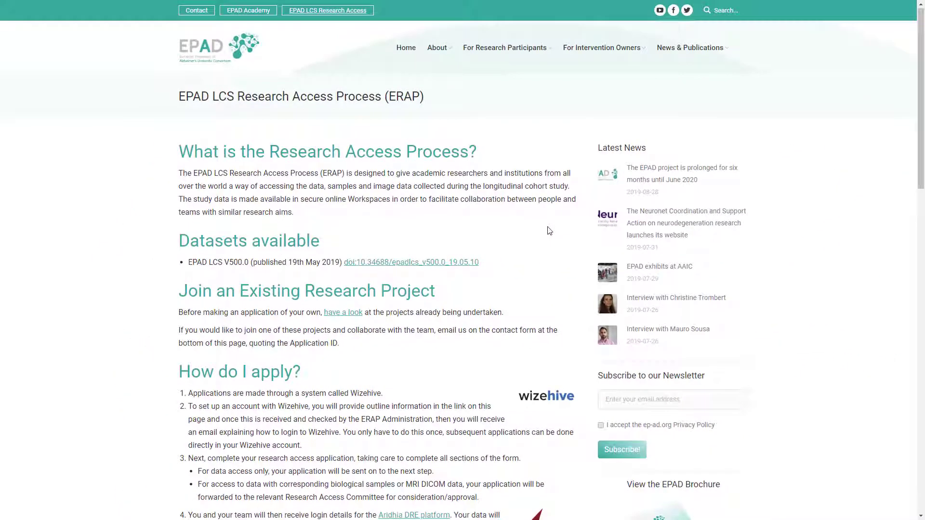
Start the EPAD LCS Research Access sign-up from the 'How do I apply?' section
scroll(549, 231, "down", 6)
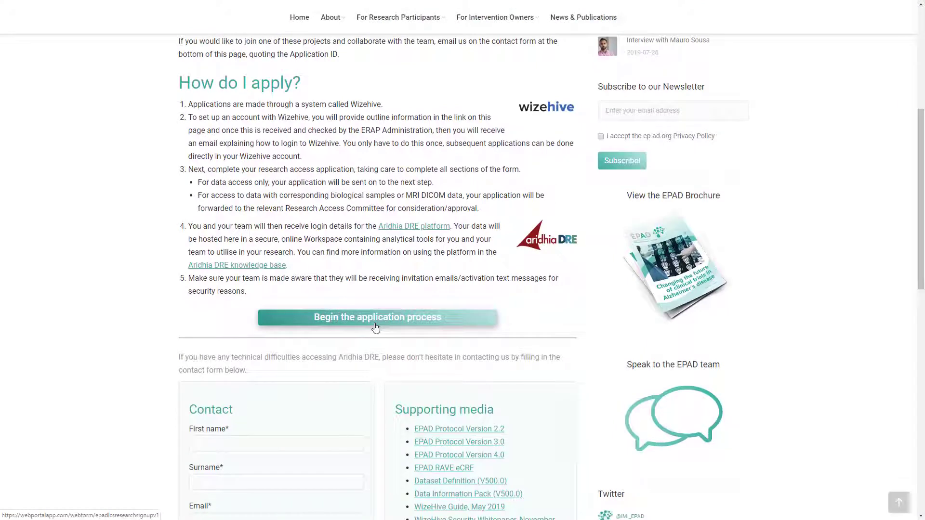
left_click(376, 322)
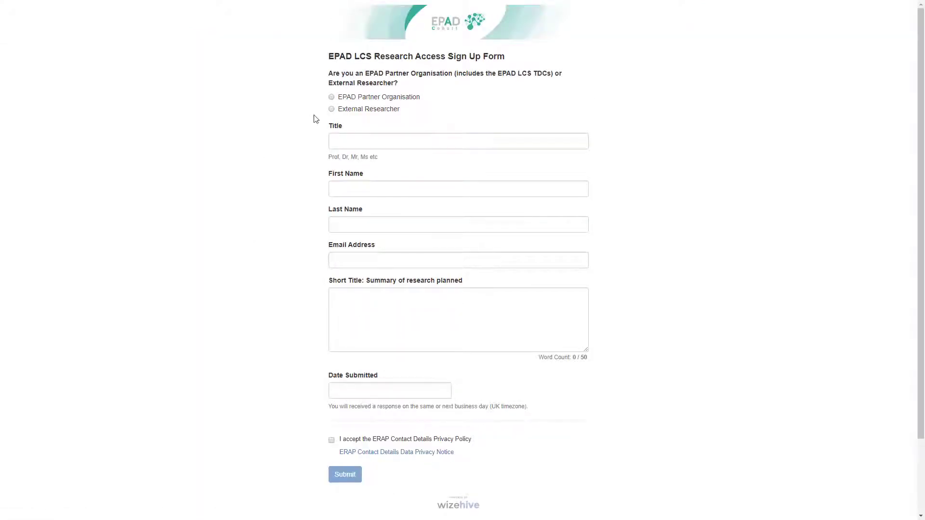
Sign up as External Researcher: title Dr, applicant's name, PhD M.D., e-mail, amyloid short title
left_click(332, 109)
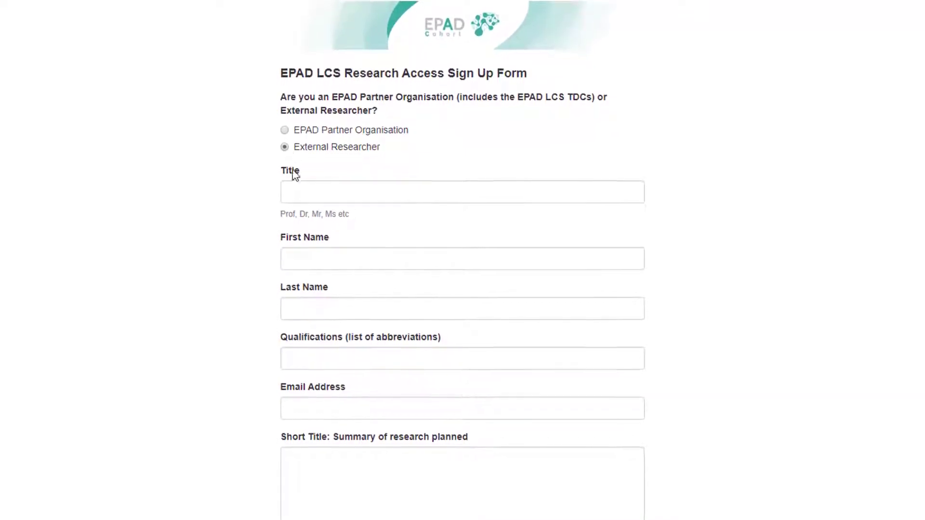
key("Tab")
type("Dr")
key("Tab")
type("Doogie")
key("Tab")
type("Howser")
key("Tab")
type("PhD M.D.")
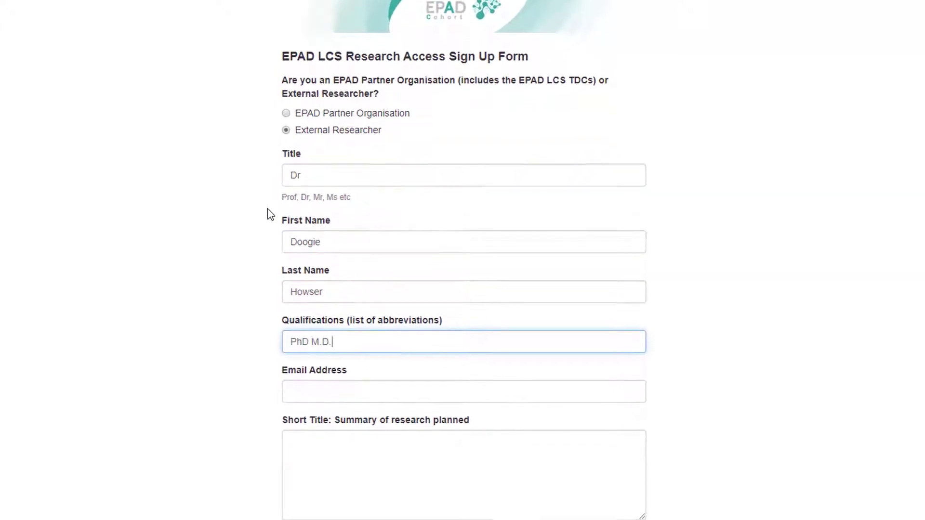
key("Tab")
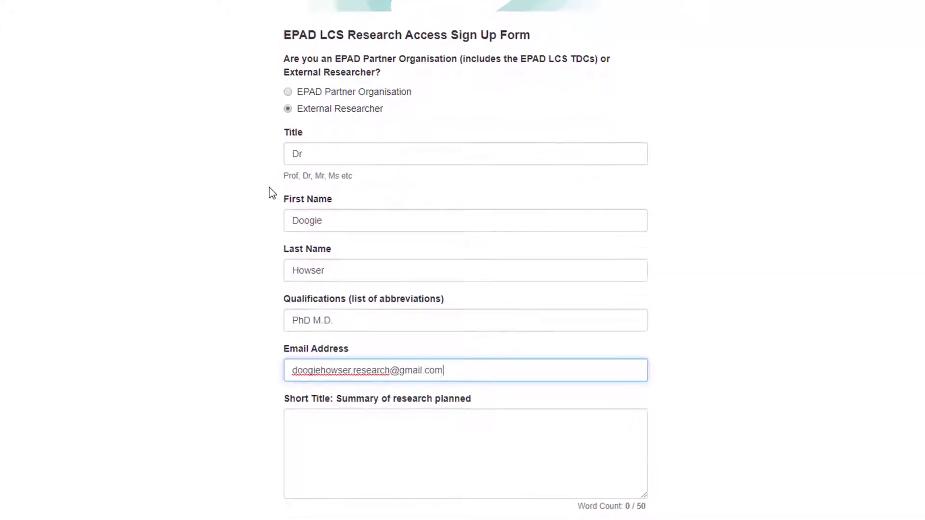
key("Tab")
type("Amyloid Status and cognitive performance in pre")
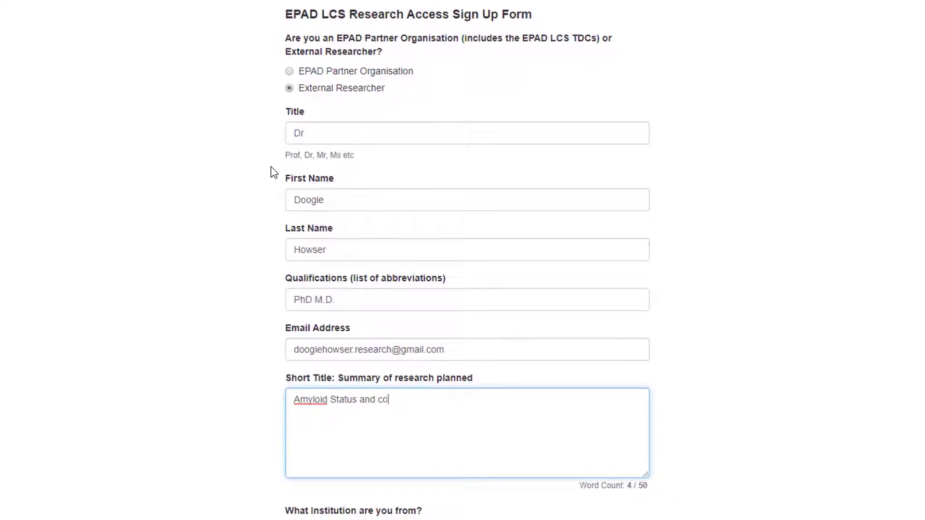
type("clinical Alzheimer's Disease.")
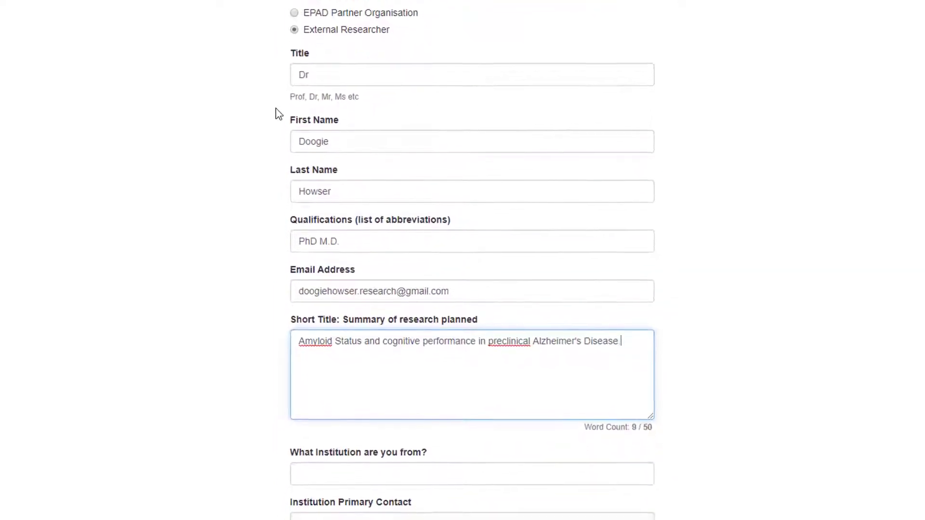
Enter the institution's primary contact, phone number, street address, city and region
scroll(277, 110, "down", 10)
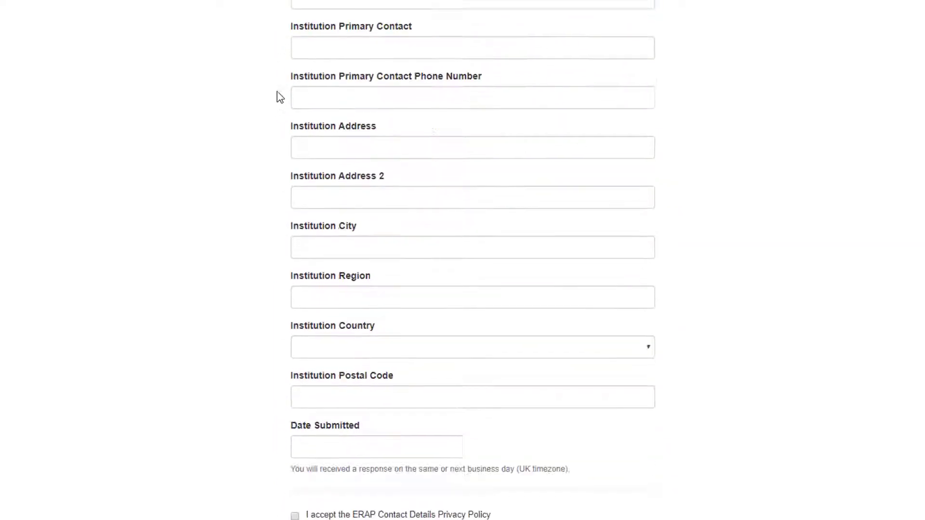
left_click(475, 25)
type("Dr Lisa Cuddy")
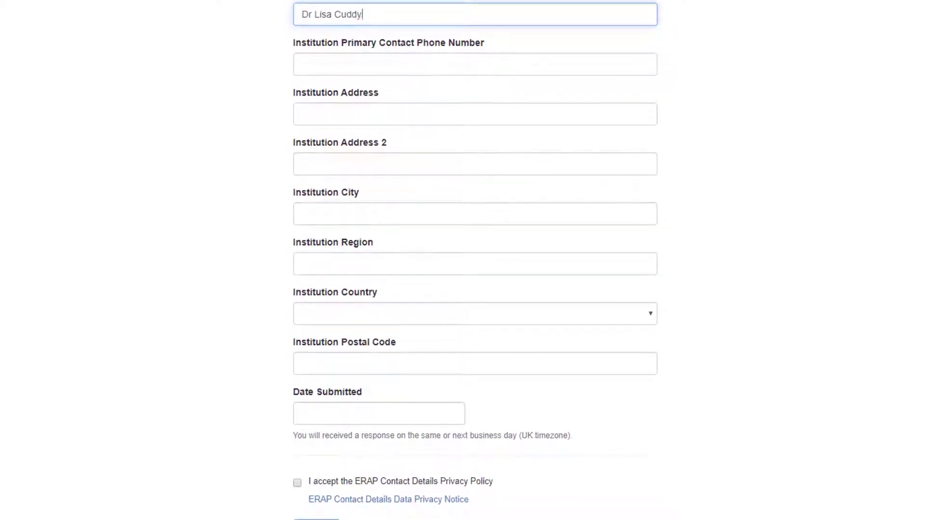
key("Tab")
type("07000000")
key("Tab")
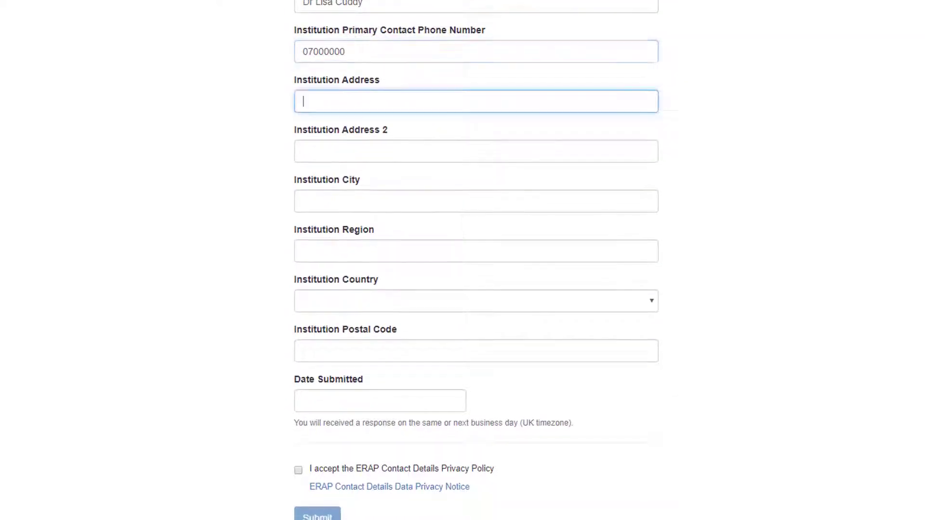
type("1 Hospital Way")
key("Tab")
type("Los Angeles")
key("Tab")
type("California")
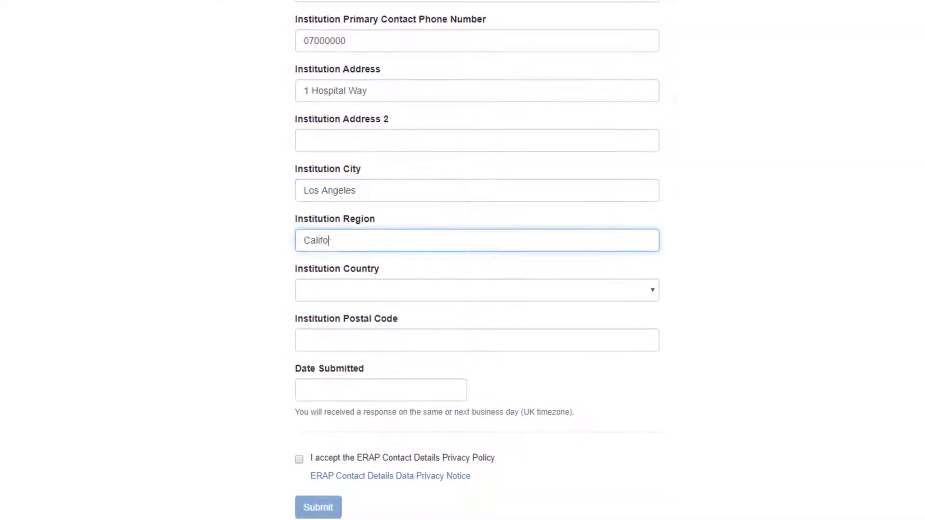
key("Tab")
Set the institution country to United States and the submission date to 09/24/2019
left_click(653, 296)
type("united")
key("Down")
key("Down")
key("Down")
key("Up")
key("Return")
left_click(380, 388)
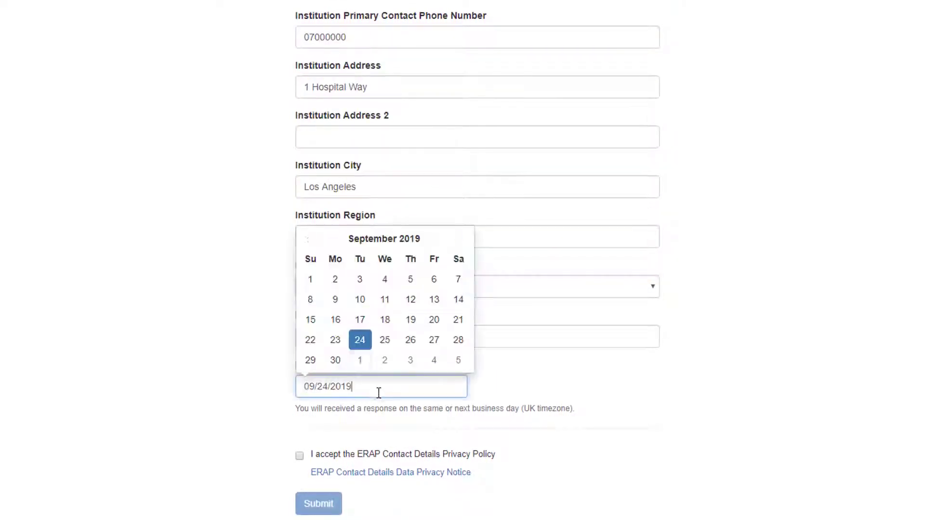
Review and accept the contact details privacy policy, then submit the sign-up form
scroll(338, 356, "down", 3)
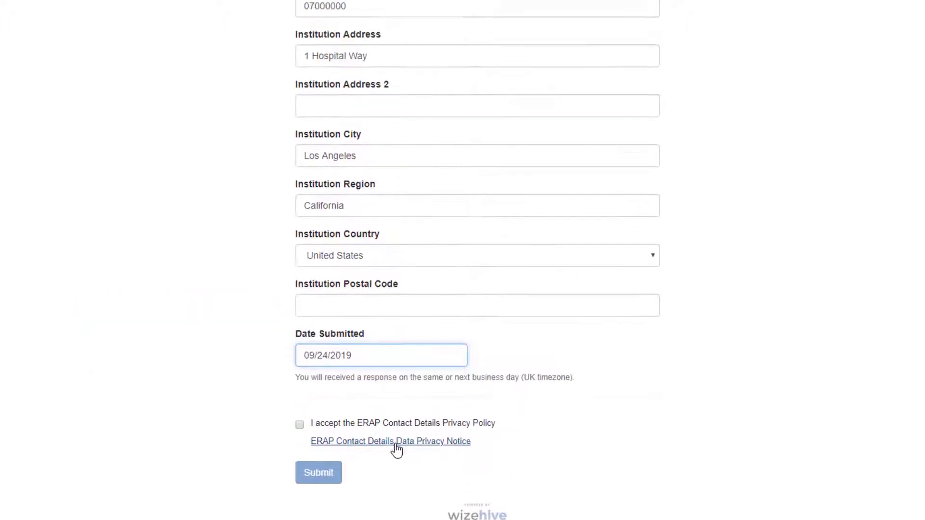
left_click(395, 339)
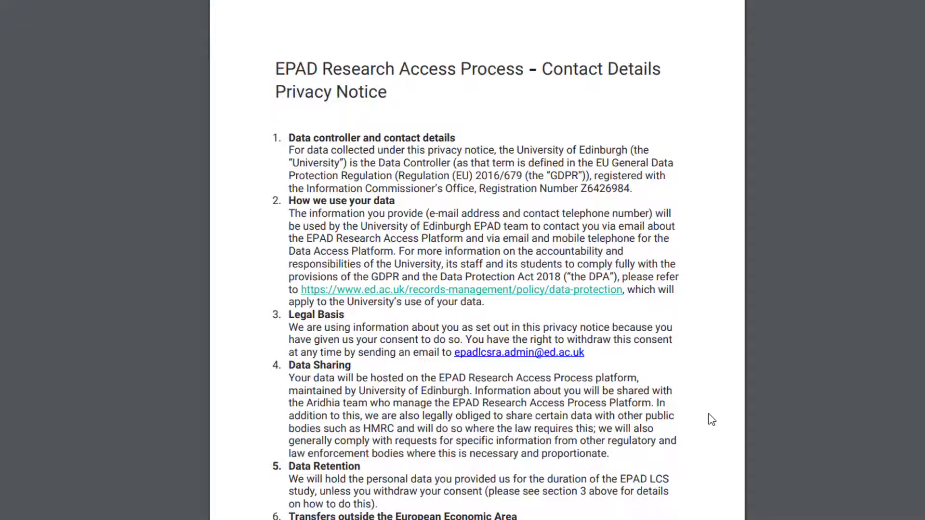
key("ctrl+w")
left_click(297, 452)
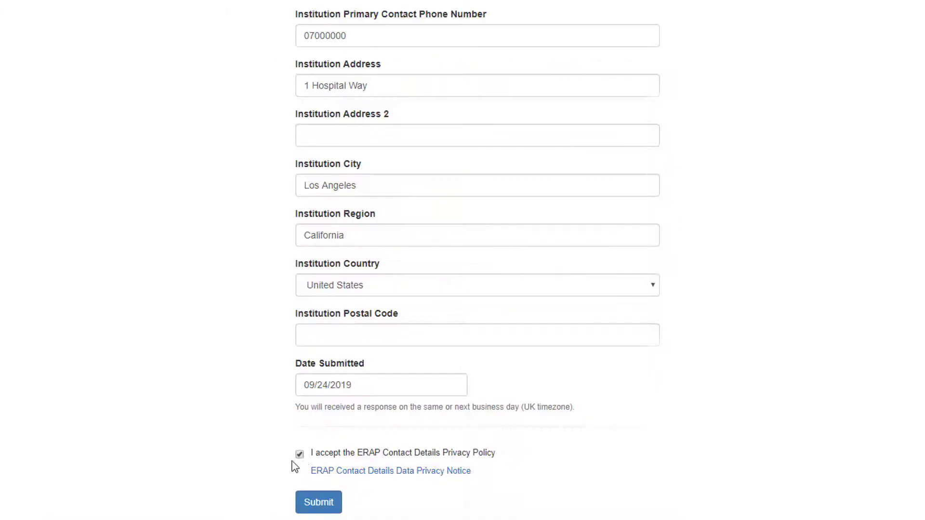
left_click(314, 504)
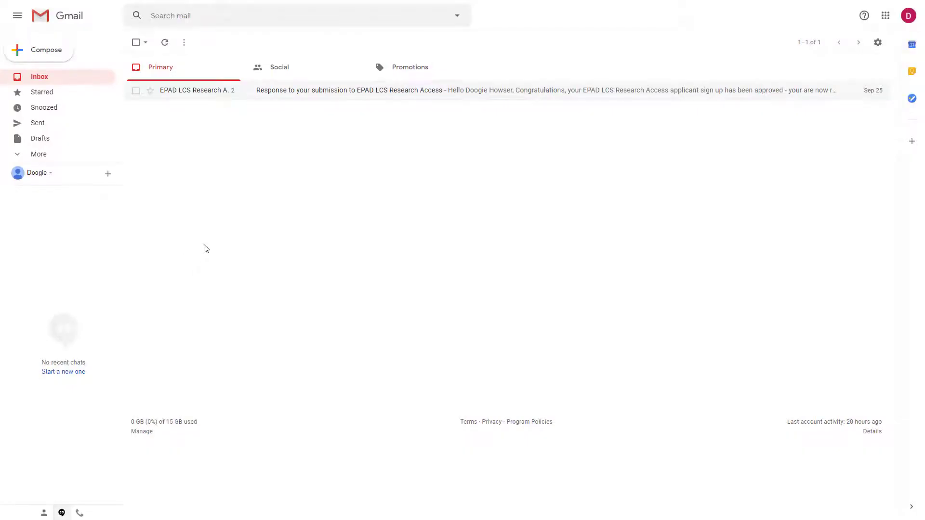
Follow the approval e-mail's 'EPAD LCS Research Submission Portal' link to the sign-in page
left_click(188, 90)
left_click(177, 95)
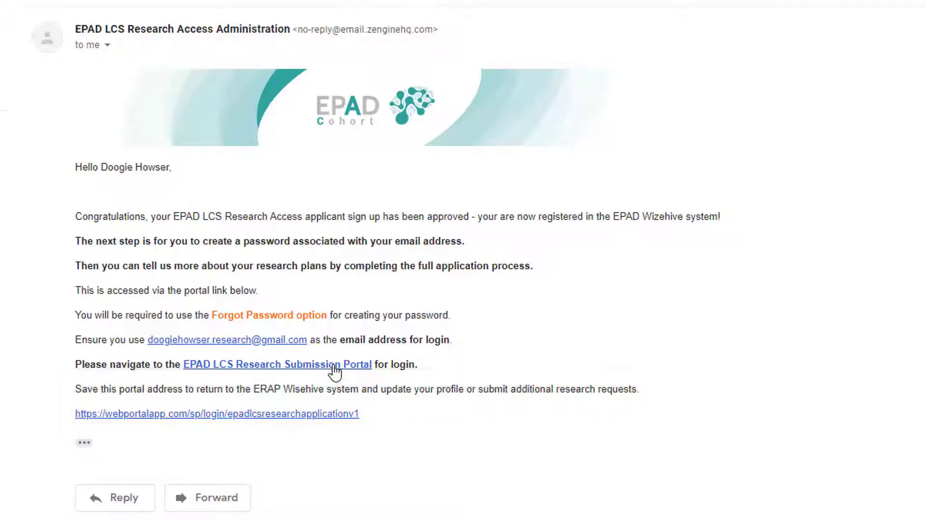
left_click(334, 369)
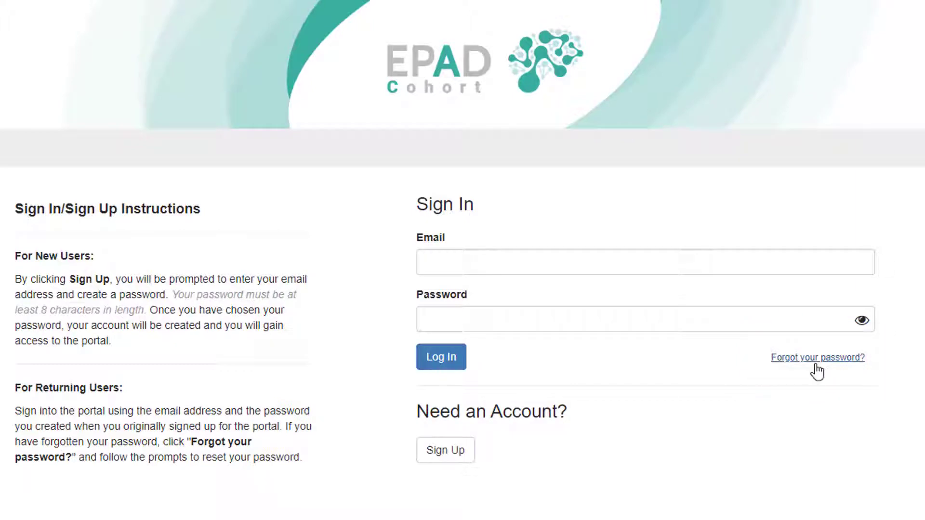
Request a password reset for the registered e-mail and follow the Forgot Password e-mail's link
left_click(817, 365)
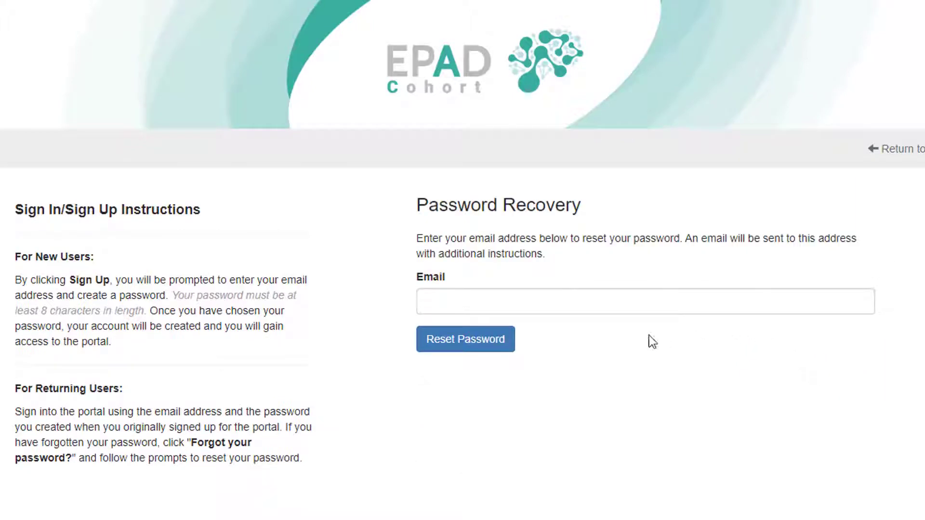
left_click(438, 305)
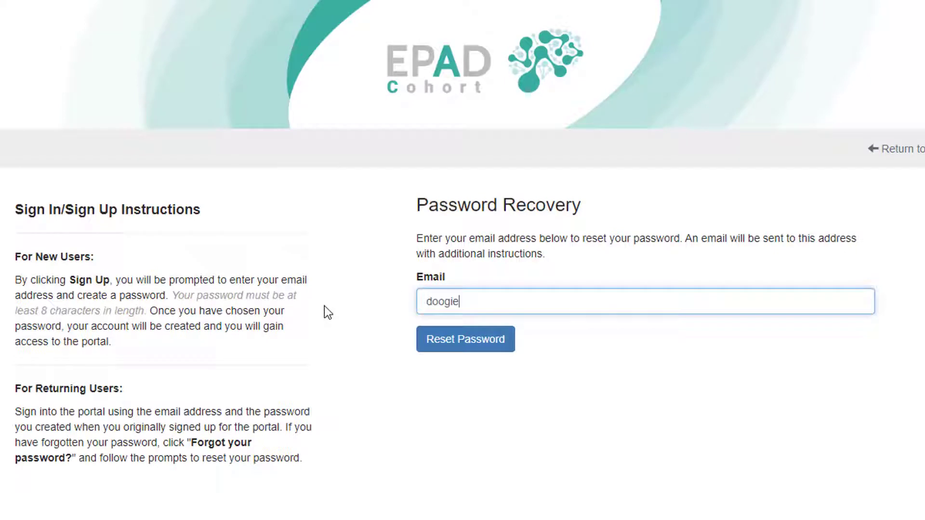
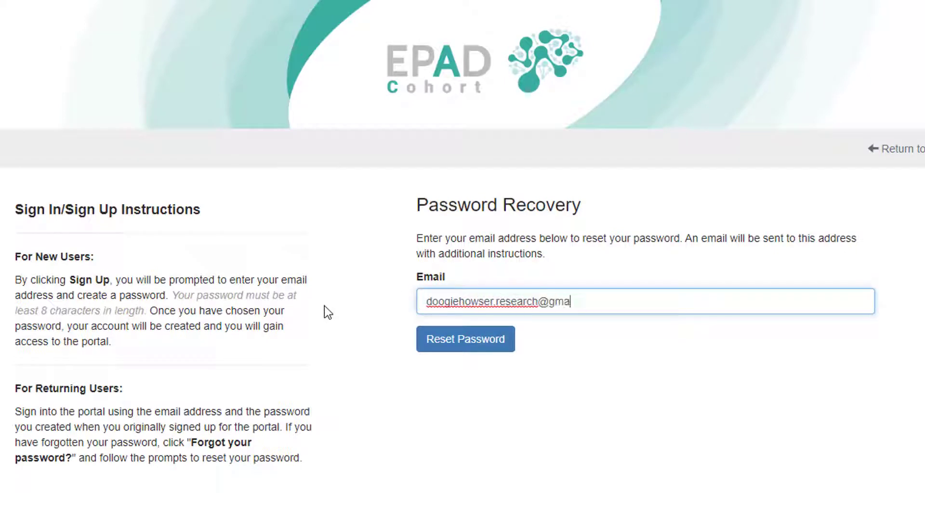
left_click(443, 345)
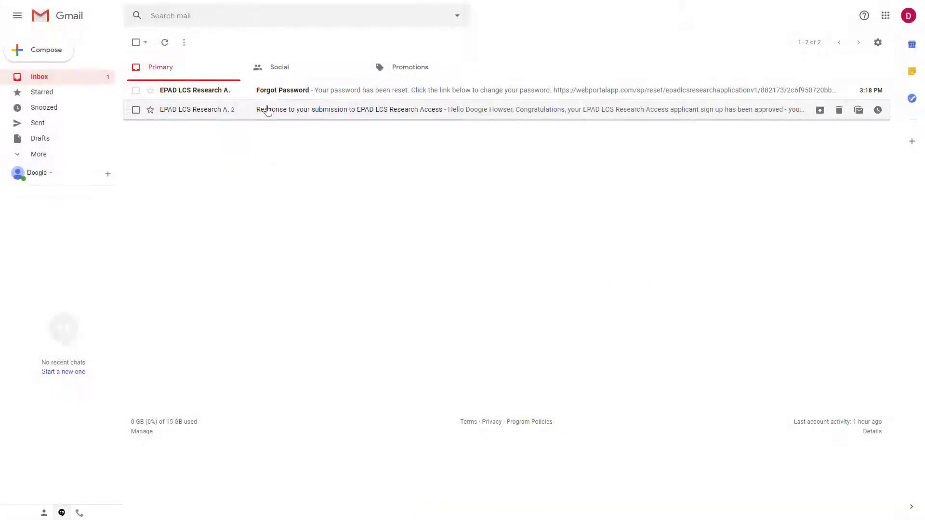
left_click(268, 92)
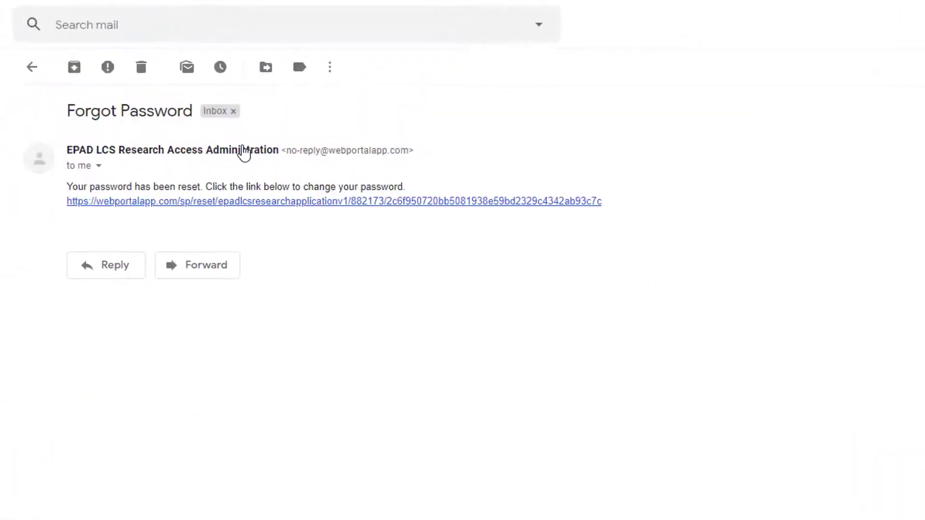
left_click(456, 206)
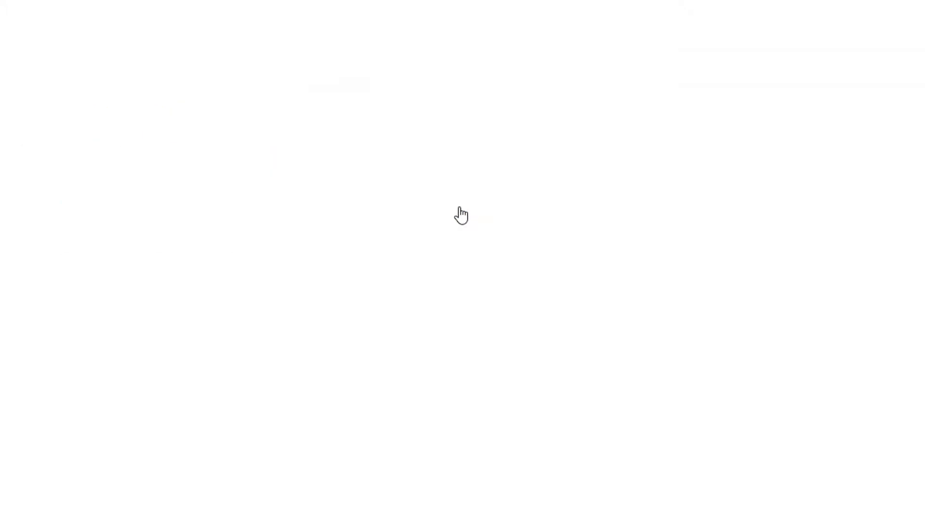
Set and confirm a new account password
left_click(409, 235)
type("•••••••••")
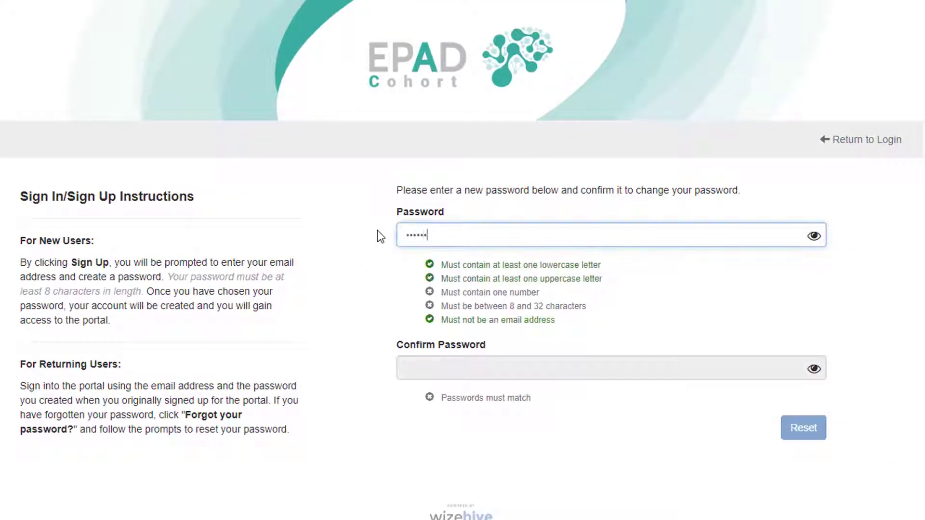
key("Tab")
type("•••••••••")
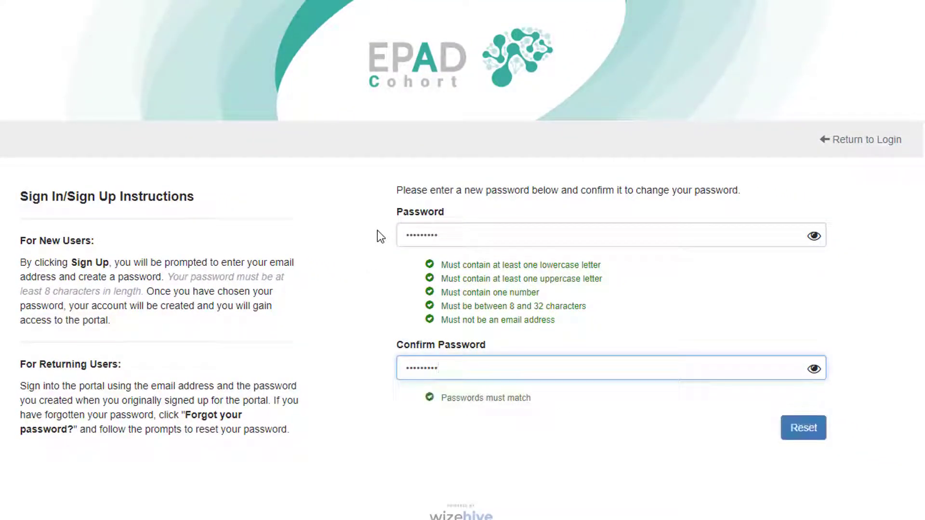
left_click(788, 439)
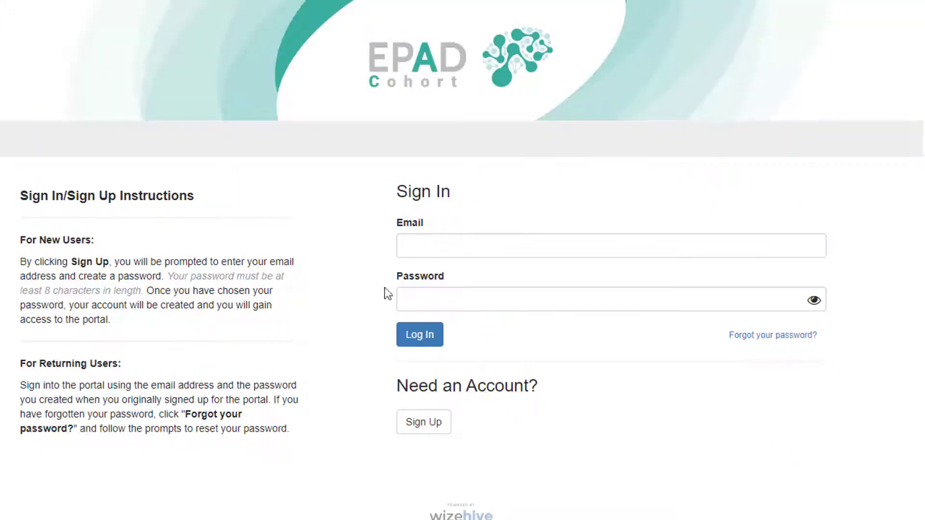
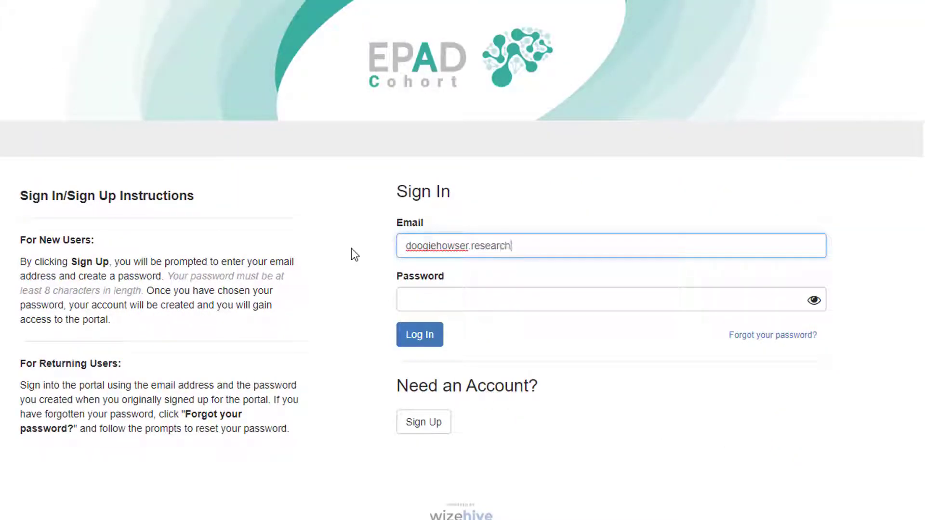
Sign in to the research portal with the registered e-mail and new password
key("Tab")
type("•••••••••")
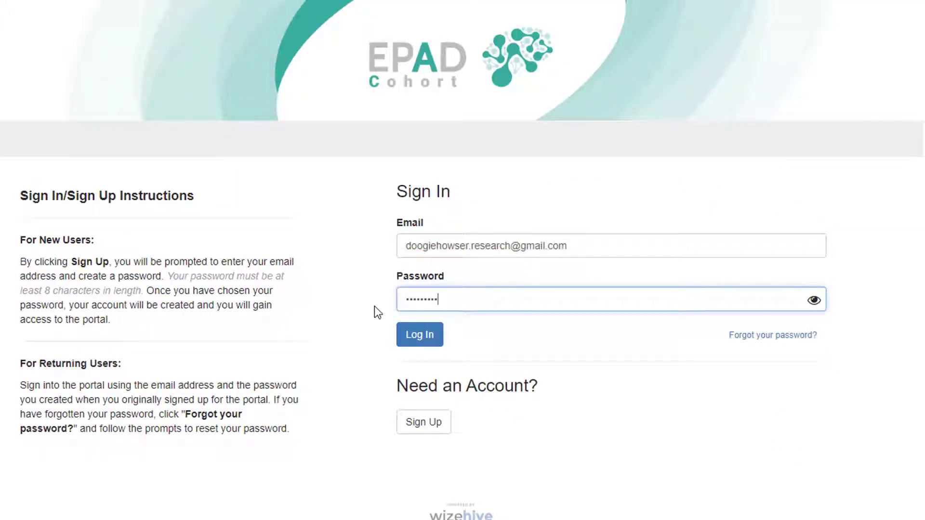
left_click(410, 341)
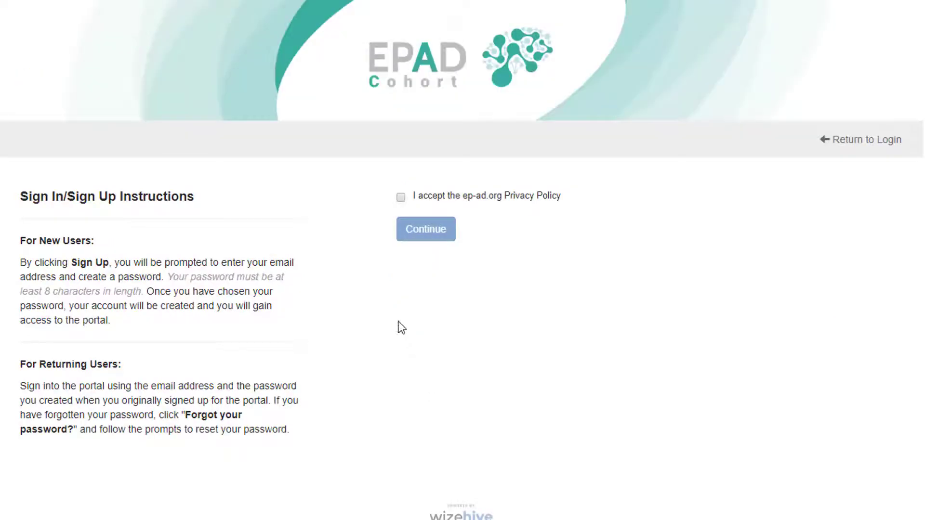
Accept the ep-ad.org privacy policy and open the EPAD LCS RA Application step for editing
left_click(400, 197)
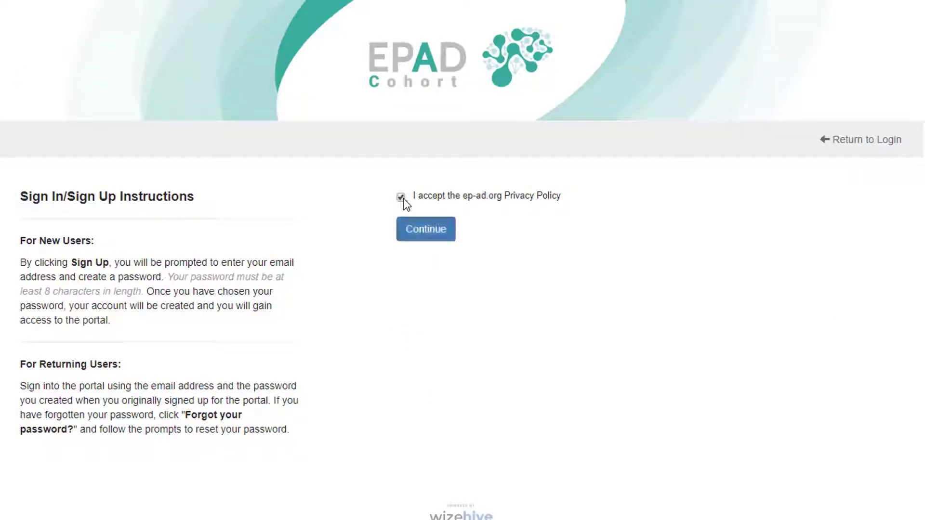
left_click(433, 236)
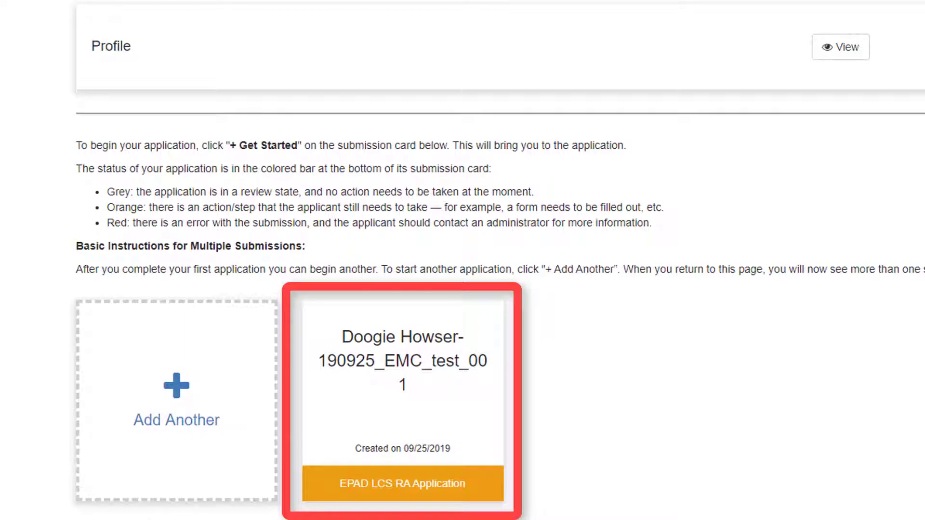
left_click(388, 492)
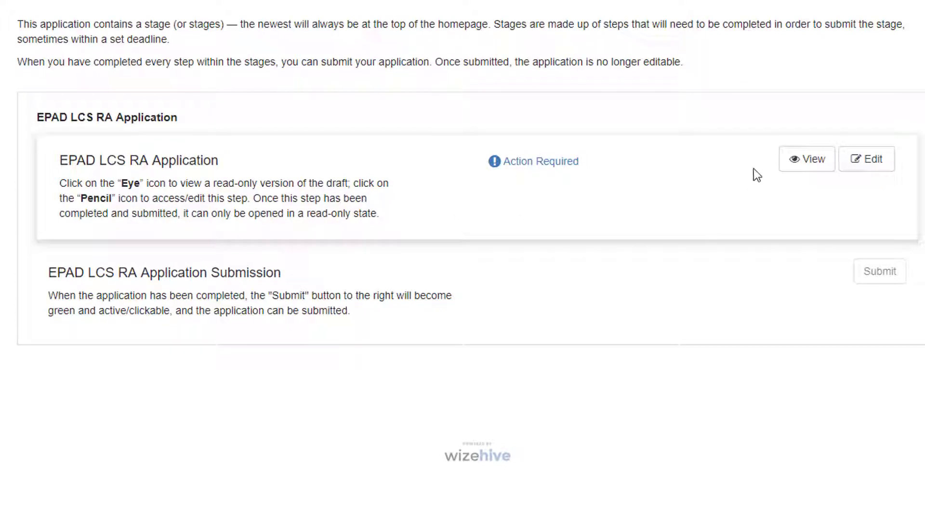
left_click(863, 167)
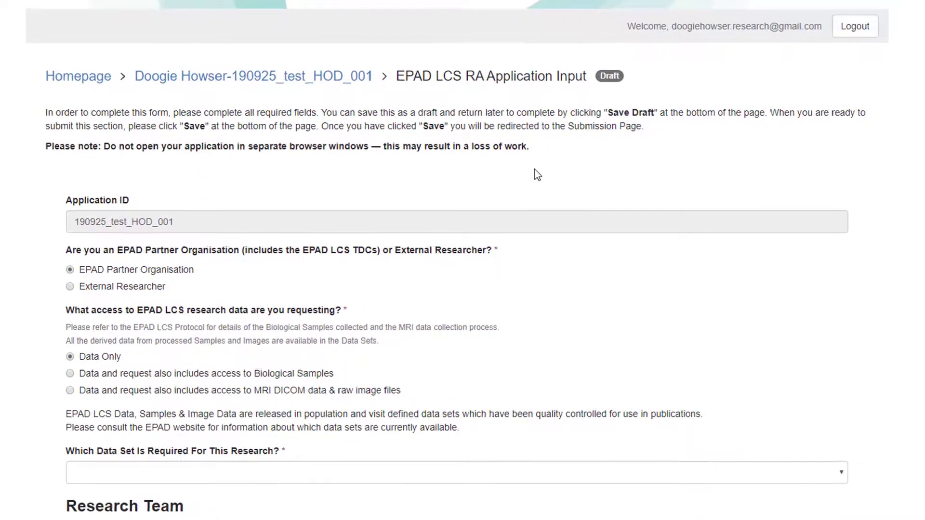
Declare the applicant an External Researcher requesting the V500.0 data set
left_click(71, 287)
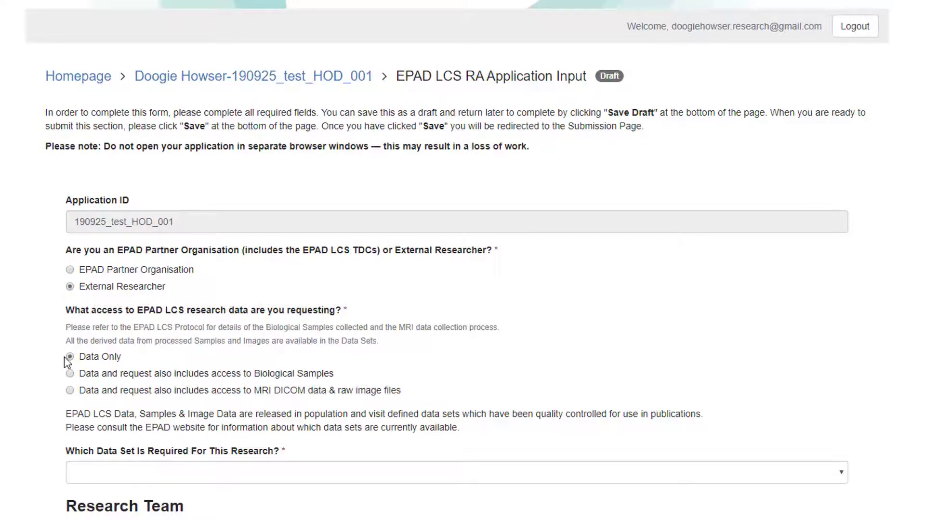
scroll(67, 363, "down", 3)
left_click(93, 341)
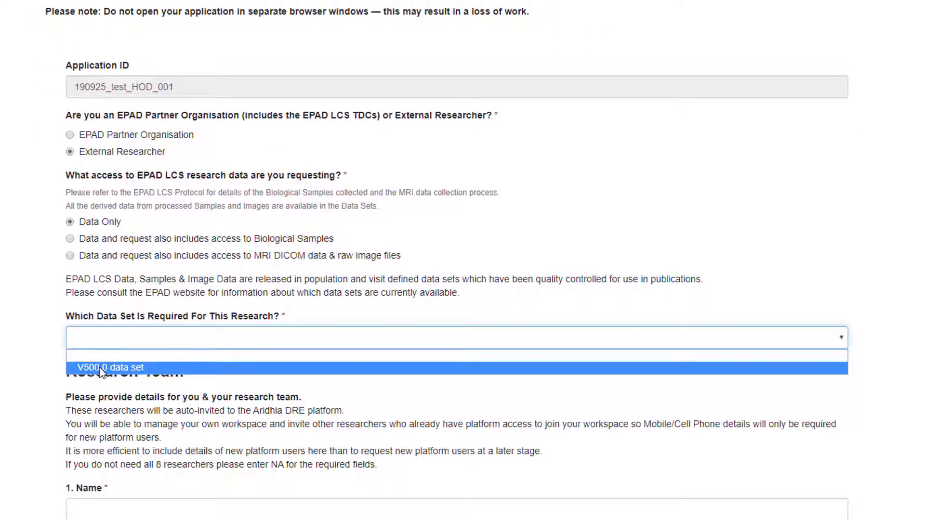
left_click(101, 369)
scroll(50, 359, "down", 7)
Add the lead researcher as Principal Investigator, with e-mail, no Aridhia account, United Kingdom (+44) code
key("Tab")
type("Doo")
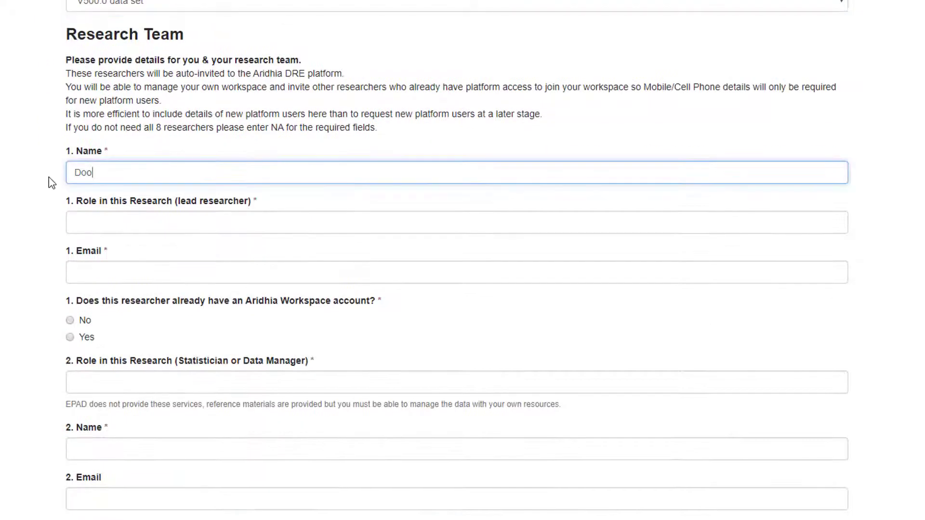
type("gie Howser")
key("Tab")
type("Princiu")
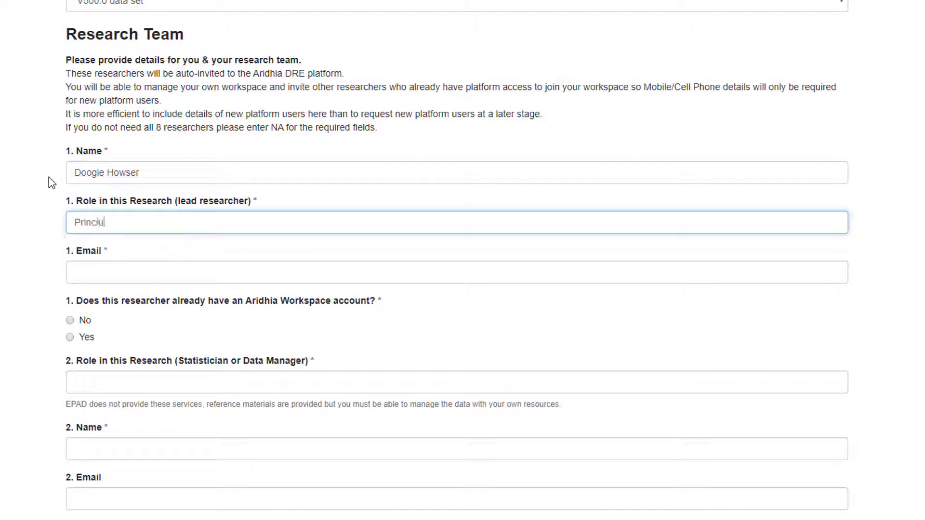
type("al I")
key("Down")
key("Return")
key("Tab")
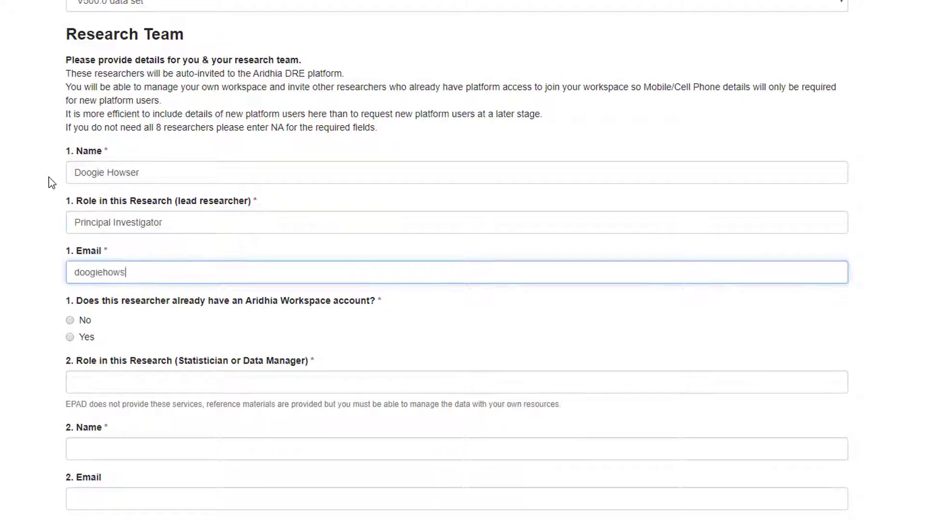
left_click(70, 320)
left_click(94, 382)
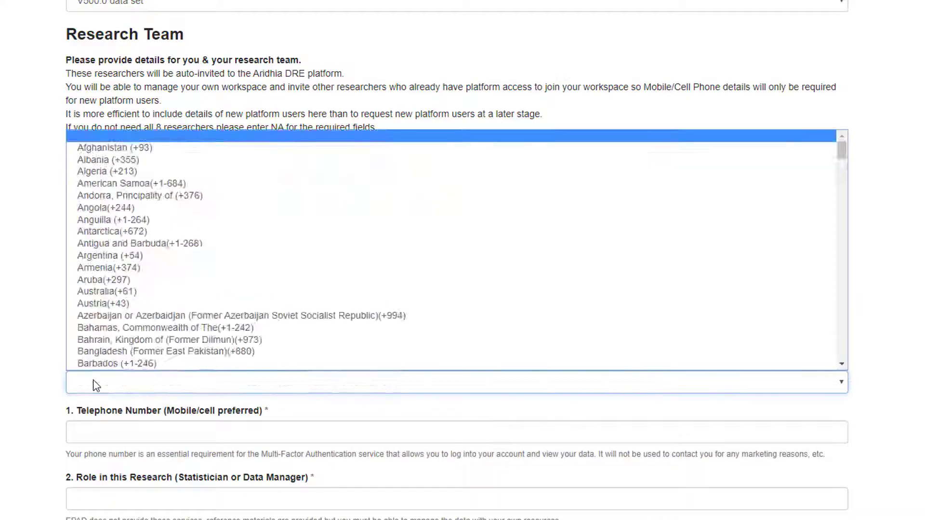
type("united k")
key("Return")
left_click(77, 432)
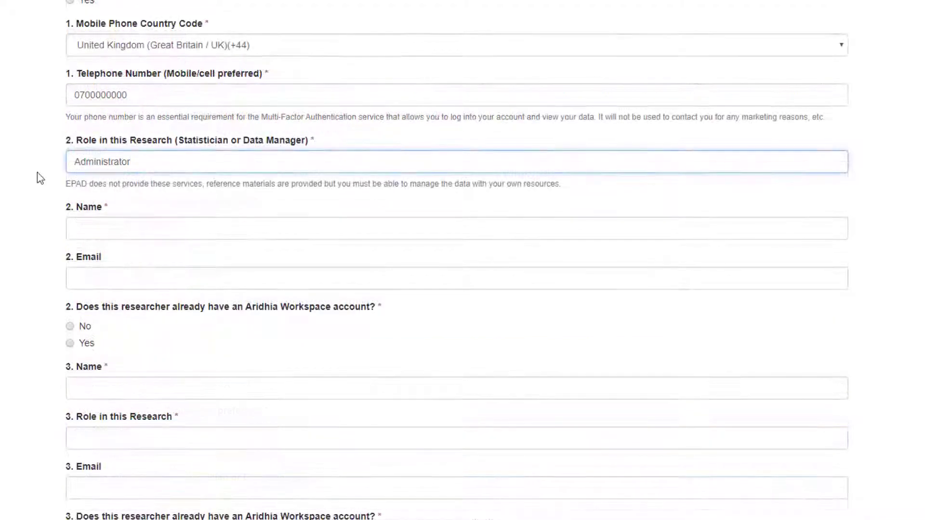
Add the second researcher's name and e-mail, no Aridhia account, United Kingdom country code
key("Tab")
key("Tab")
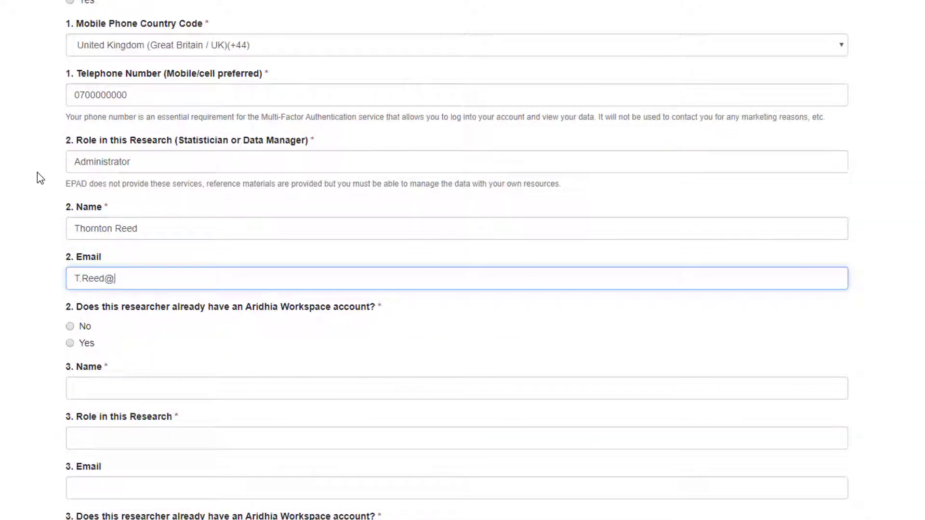
left_click(70, 326)
left_click(96, 388)
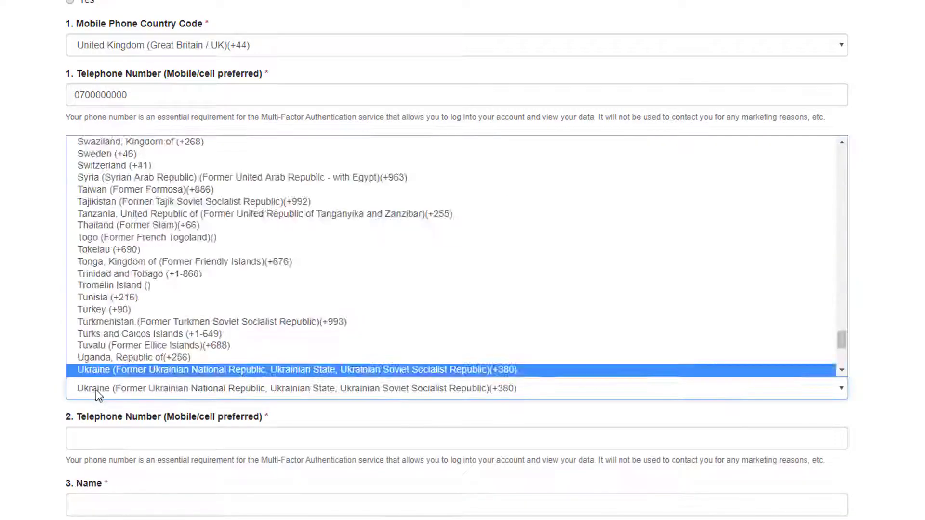
type("united k")
key("Return")
left_click(77, 438)
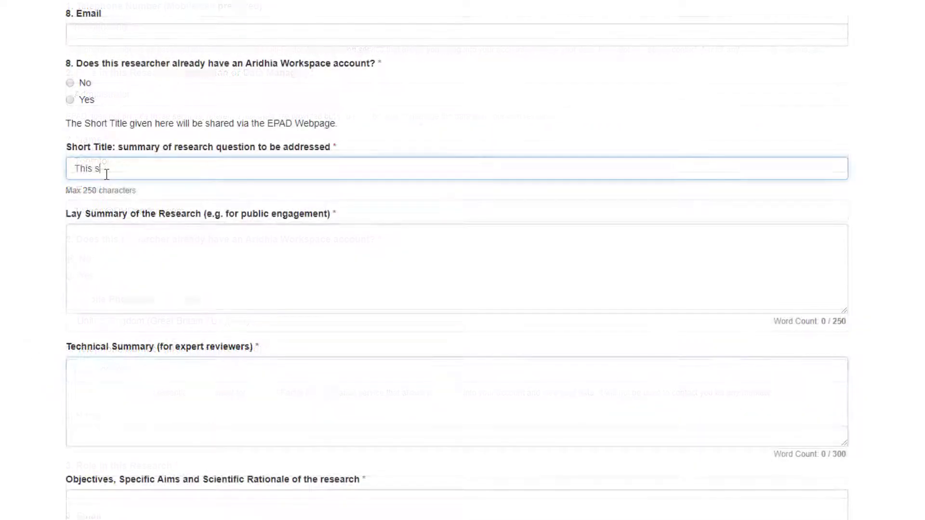
Enter the amyloid study short title, dates 11/20/2019 to 04/24/2020, submission date 11/13/2019, and save
type("tudy will f")
type("ocus on amyloid s")
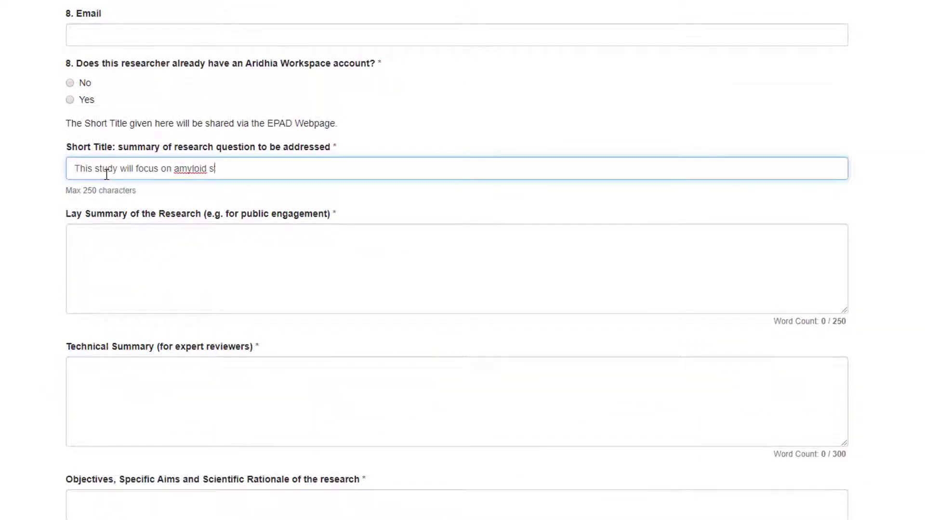
type("tatus and cognitive performance")
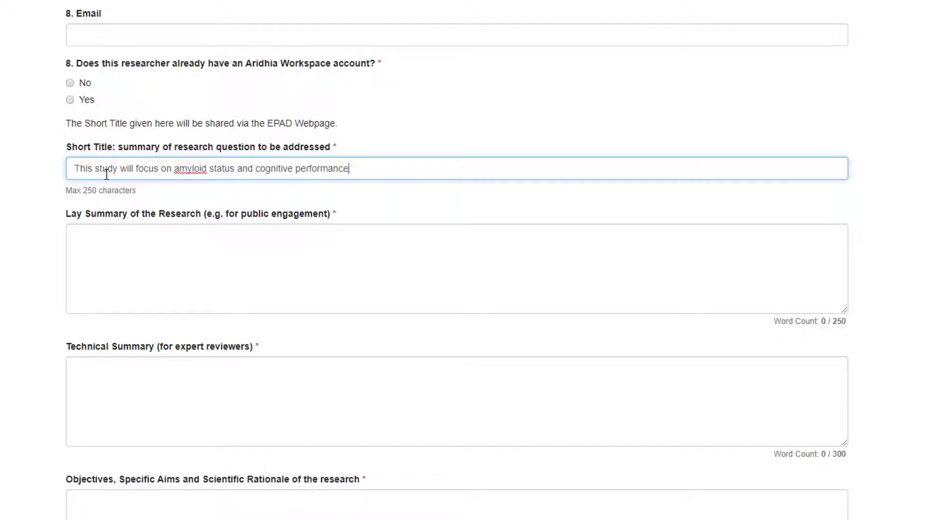
type(" in preclinical Alzheimer's Dement")
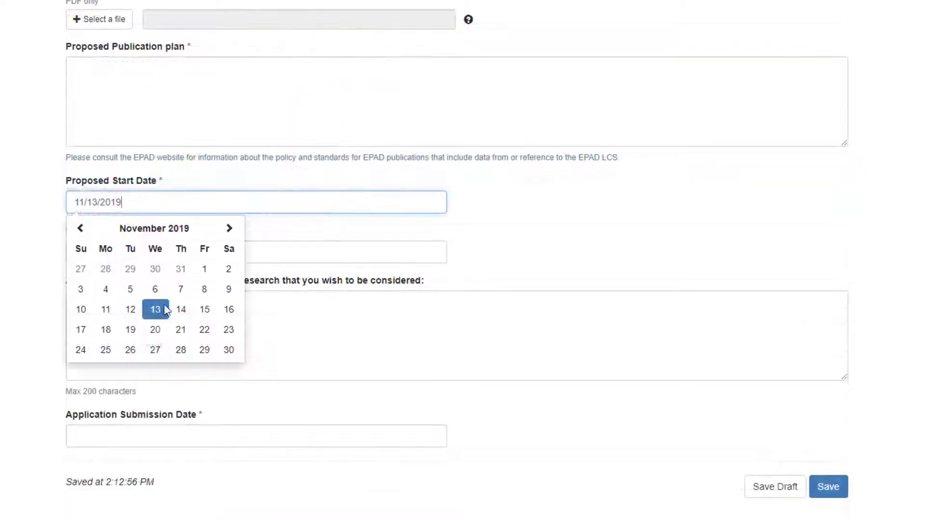
left_click(155, 330)
left_click(99, 252)
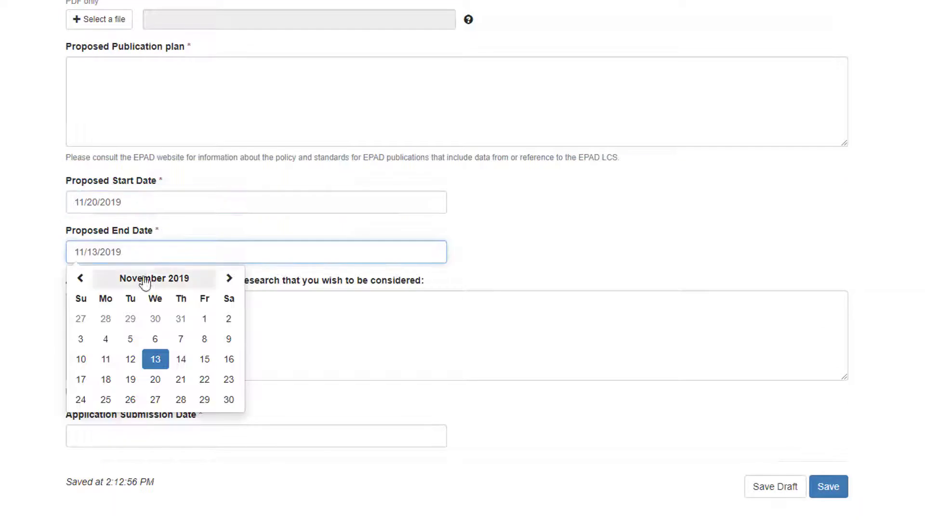
left_click(230, 279)
left_click(230, 279)
left_click(230, 279)
left_click(230, 279)
left_click(230, 279)
left_click(204, 380)
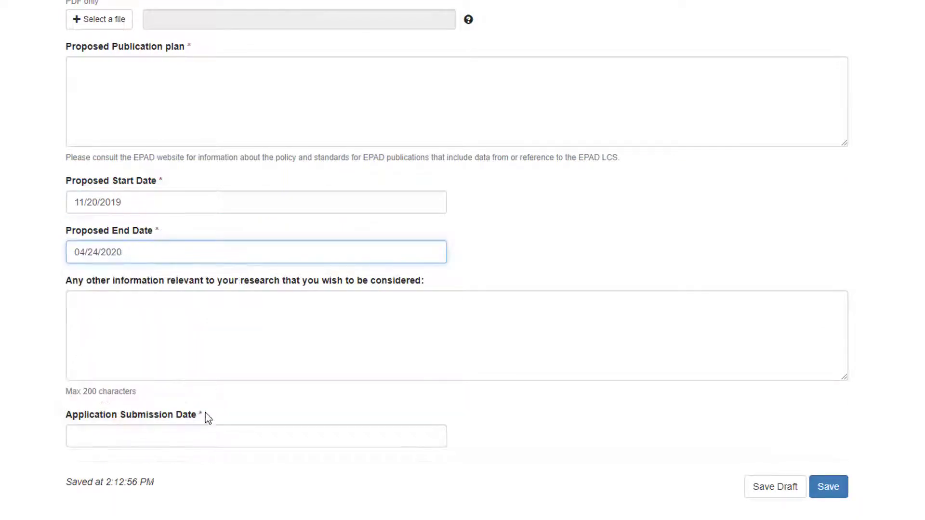
left_click(185, 431)
left_click(160, 375)
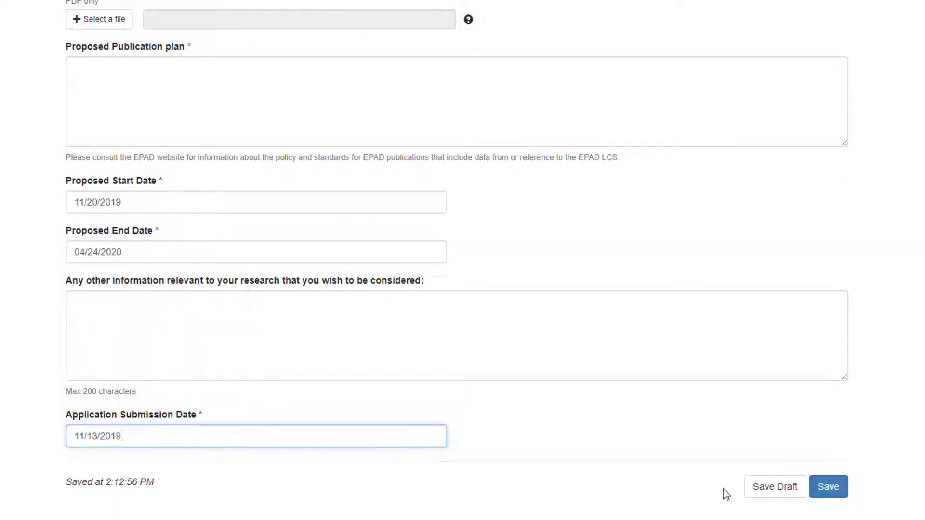
left_click(828, 488)
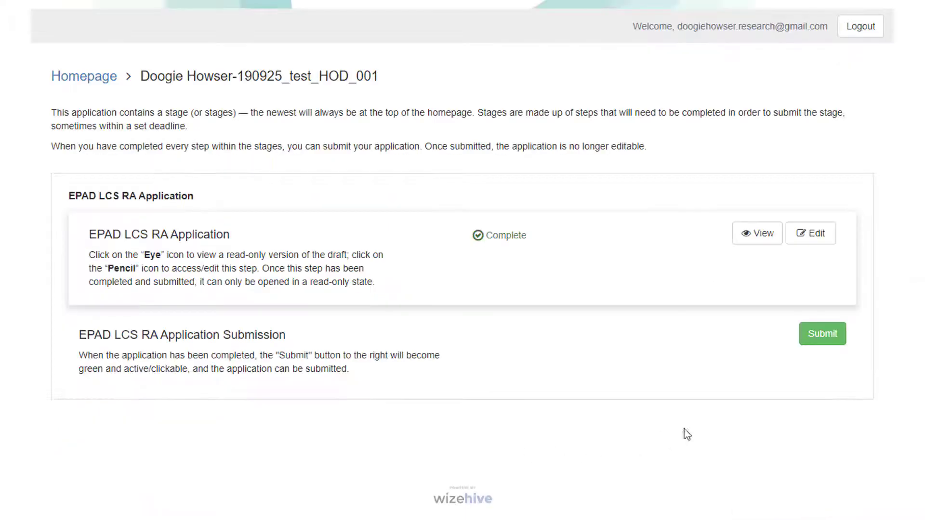
Submit the completed EPAD LCS RA Application from the application homepage
left_click(814, 348)
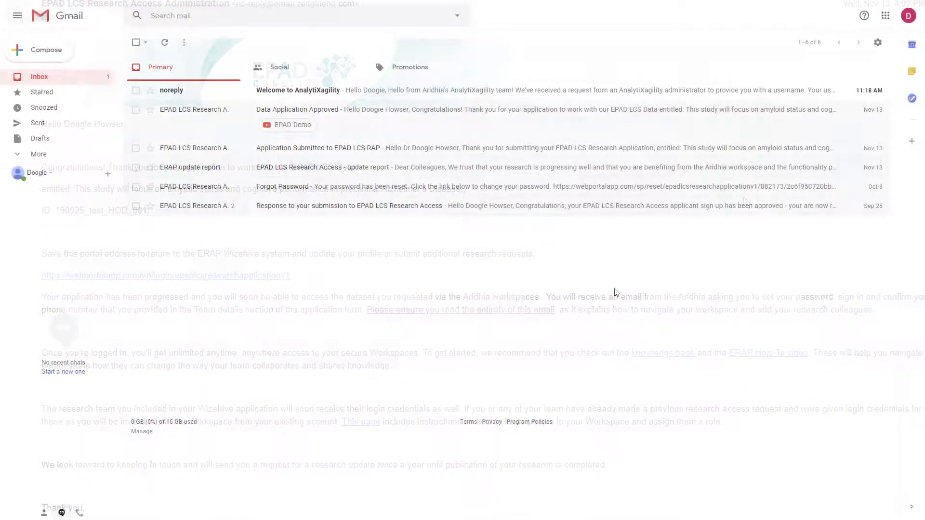
Open the 'Welcome to AnalytiXagility' e-mail to reach the EPAD Research Access Workspace
left_click(362, 91)
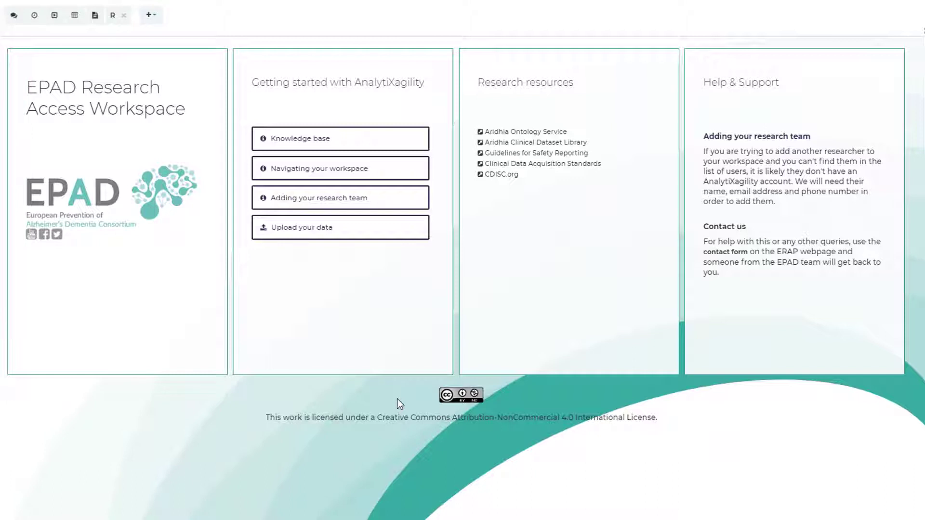
Show the workspace's dataset list and move to its second page
left_click(75, 16)
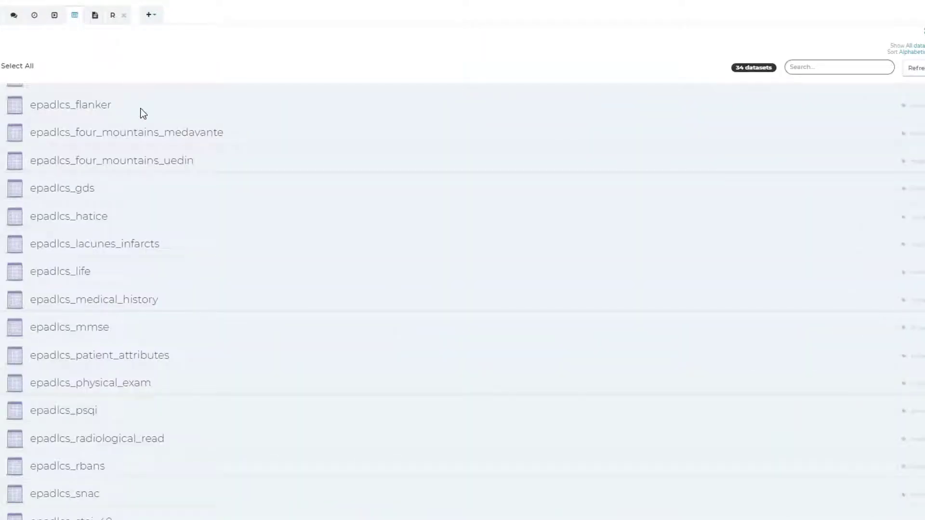
scroll(189, 242, "up", 5)
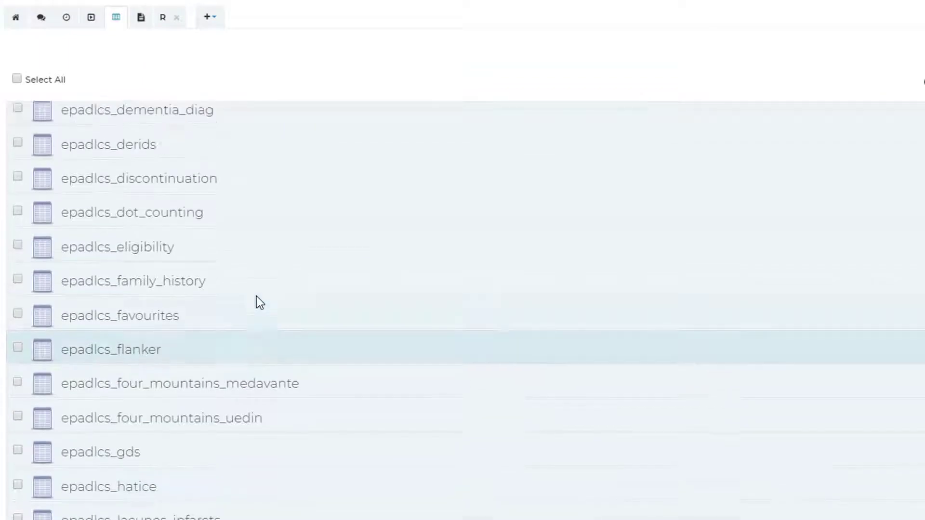
scroll(256, 296, "up", 5)
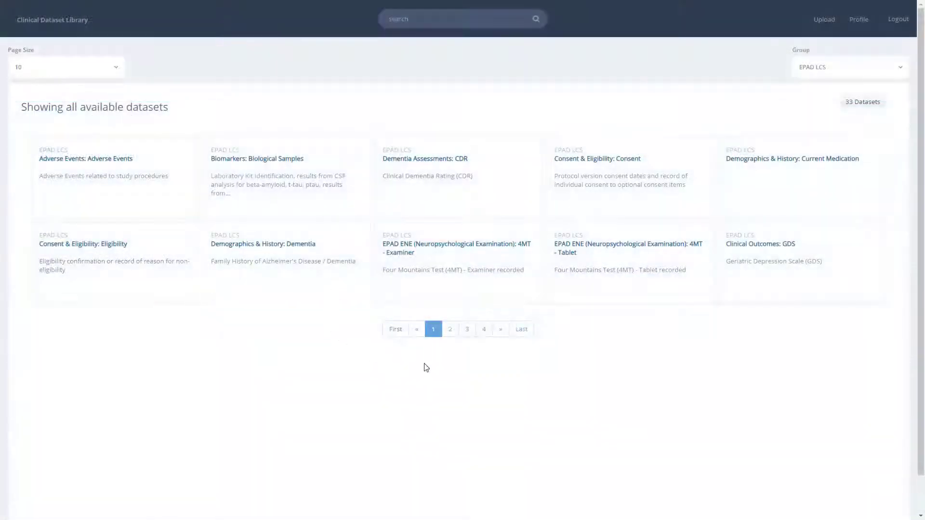
left_click(451, 329)
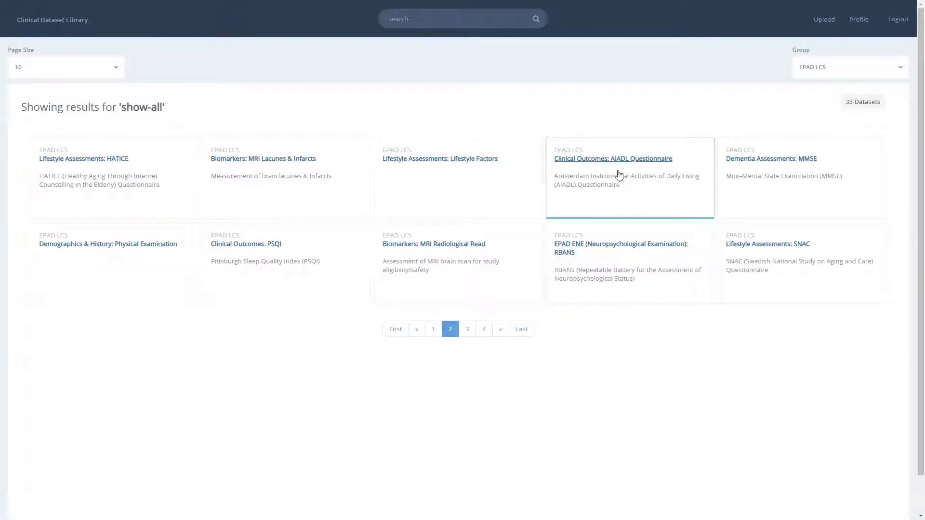
Open the AIADL Questionnaire and view the coded value lookups for q1a and q1b
left_click(637, 163)
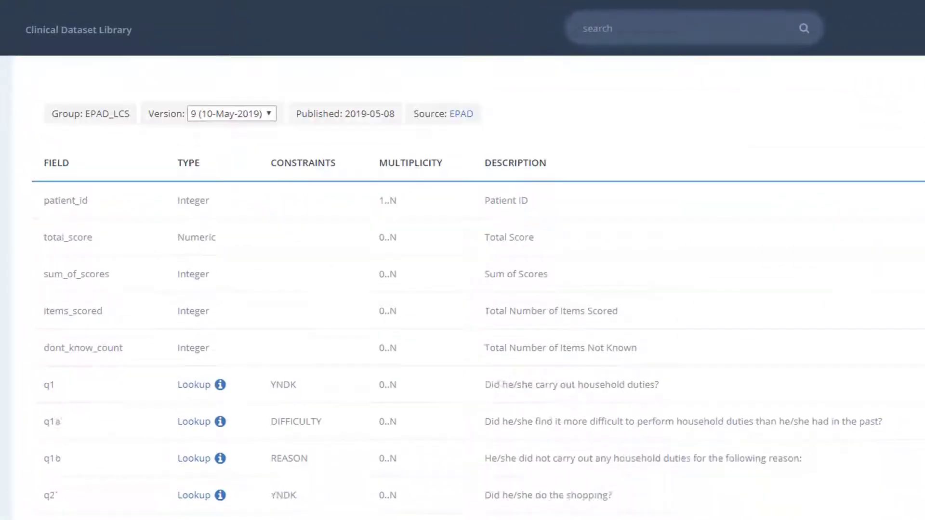
scroll(479, 307, "down", 2)
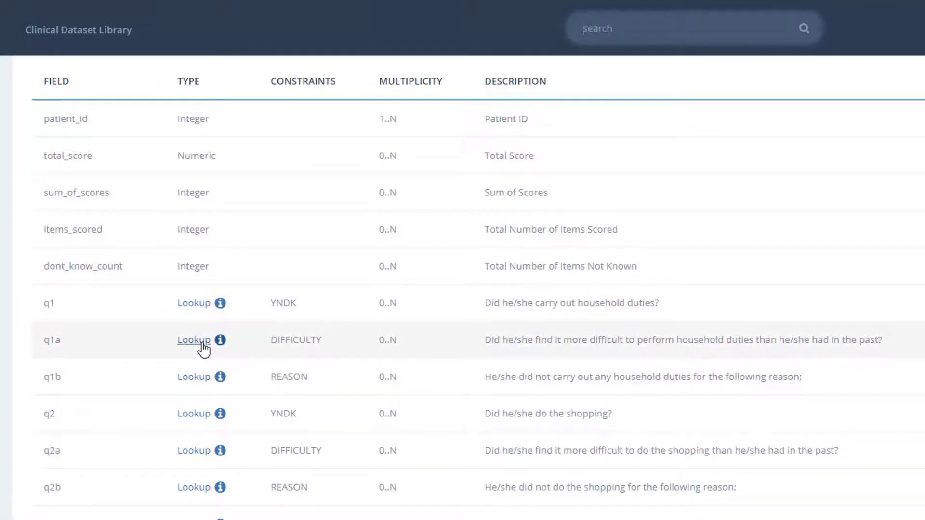
left_click(194, 341)
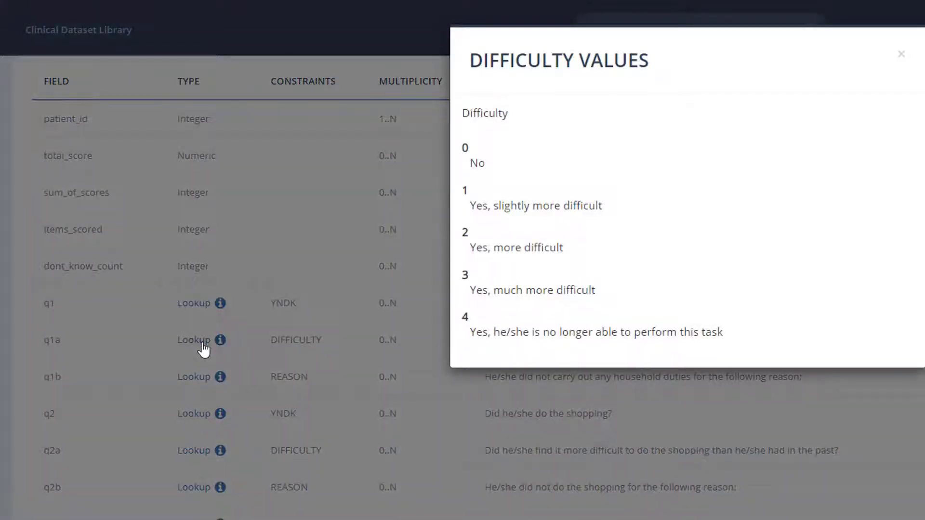
left_click(204, 349)
left_click(205, 378)
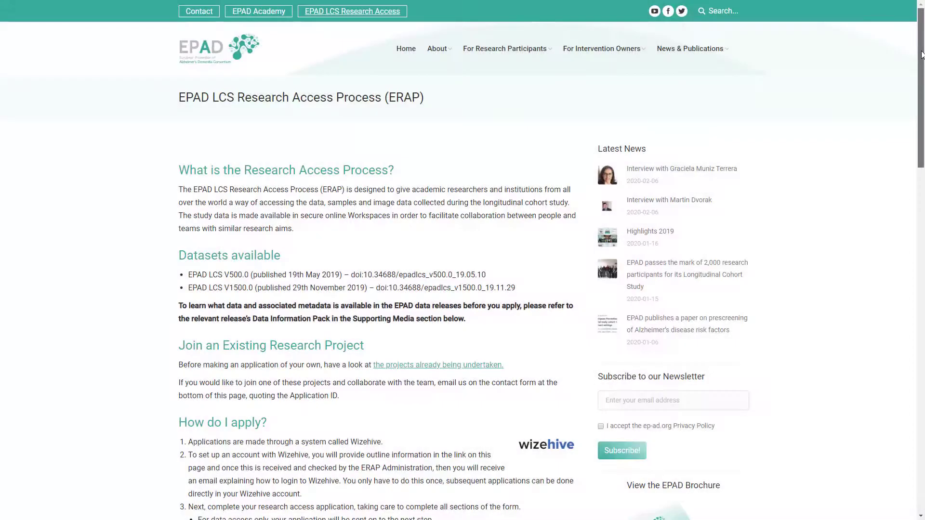
Scroll the EPAD research access page down to the contact form and supporting media downloads
left_click_drag(922, 55, 921, 296)
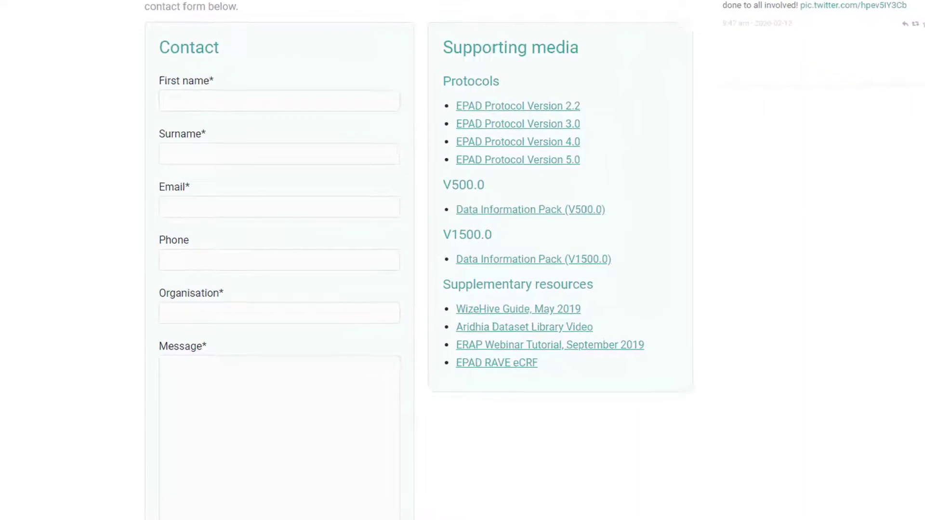